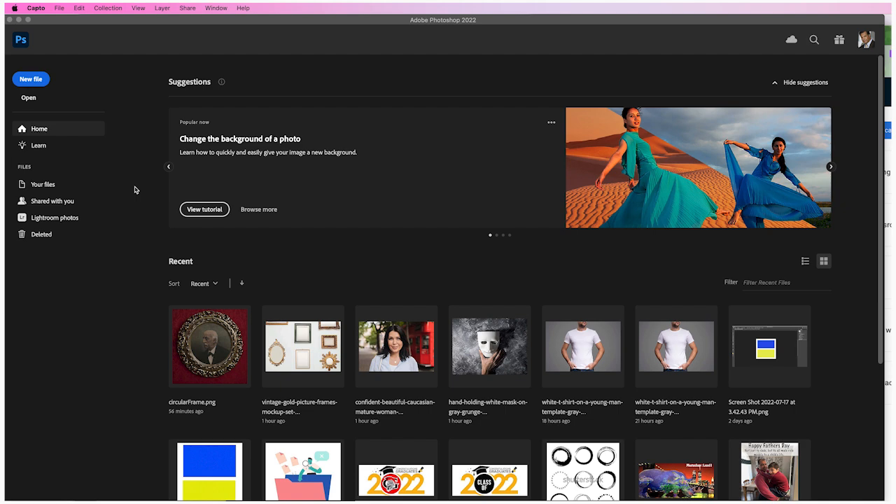
# Create a white 1000 × 1000 px document at 72 ppi and make a near-square marquee selection just inside the canvas edges.
pyautogui.click(28, 80)
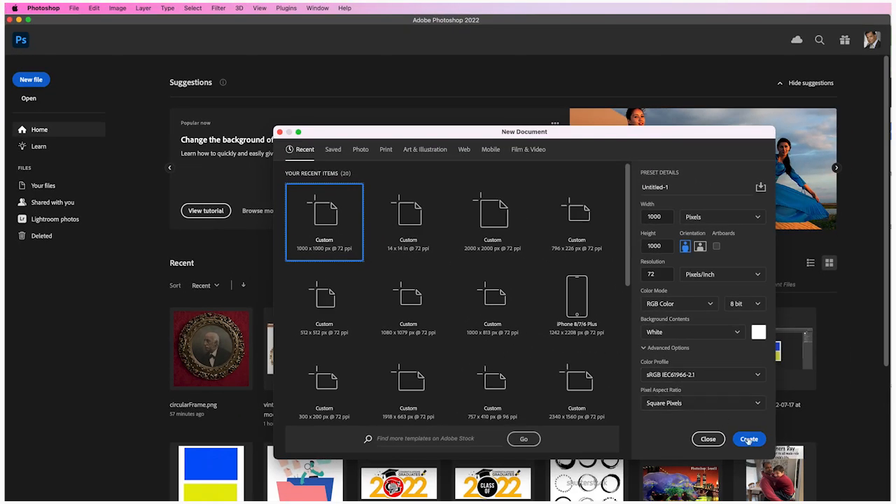
pyautogui.click(748, 440)
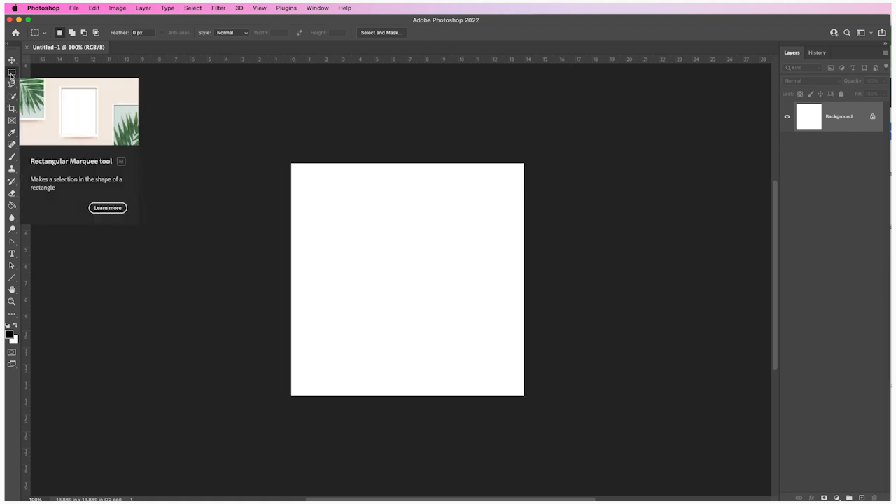
pyautogui.moveTo(302, 174); pyautogui.dragTo(510, 378)
pyautogui.moveTo(422, 312); pyautogui.dragTo(425, 312)
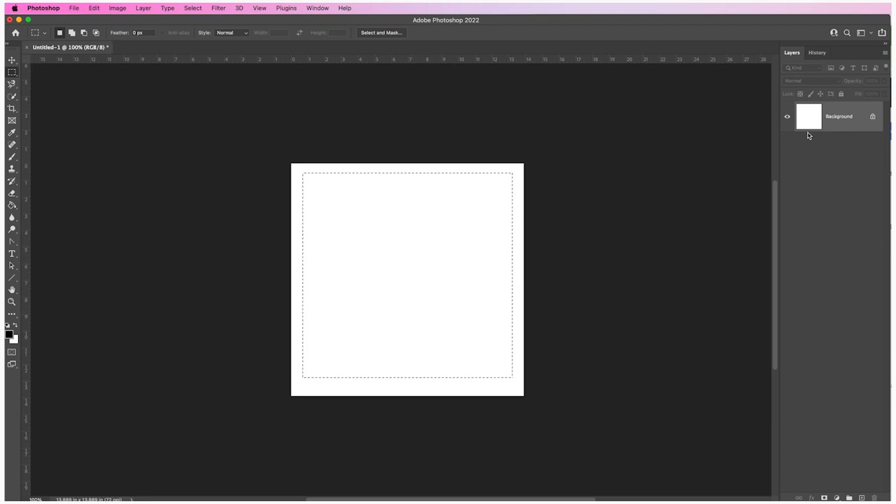
# Add a new layer named "black" and fill the selected area on it with black using the Paint Bucket.
pyautogui.click(144, 8)
pyautogui.moveTo(209, 20)
pyautogui.click(286, 22)
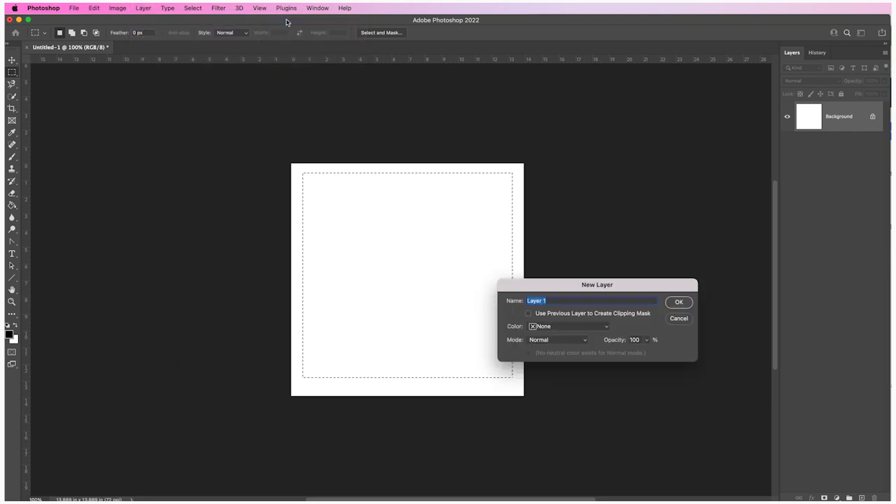
pyautogui.write('black')
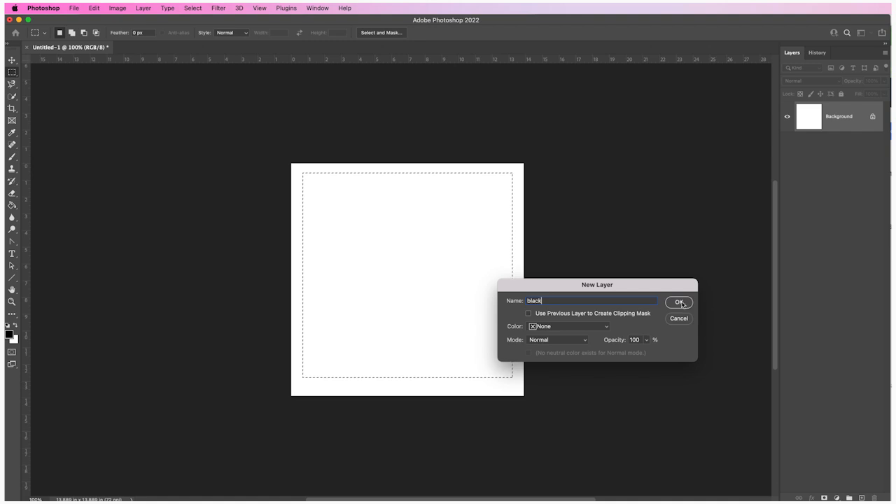
pyautogui.click(680, 303)
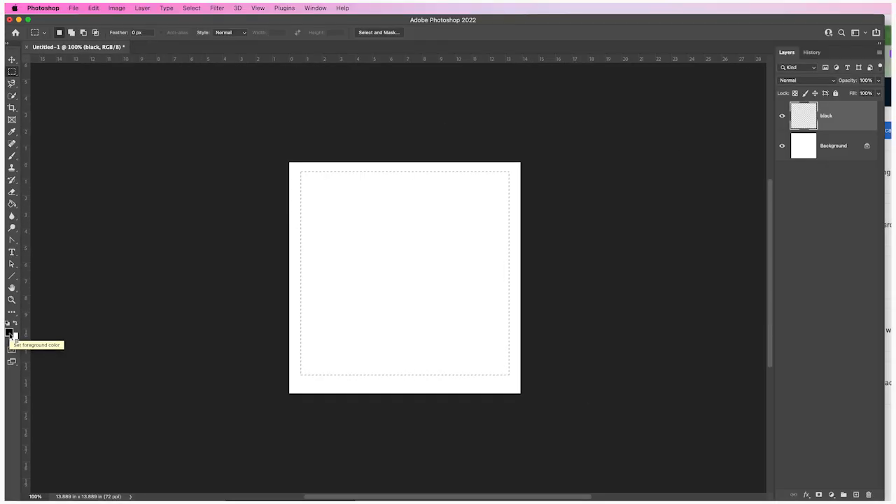
pyautogui.click(11, 204)
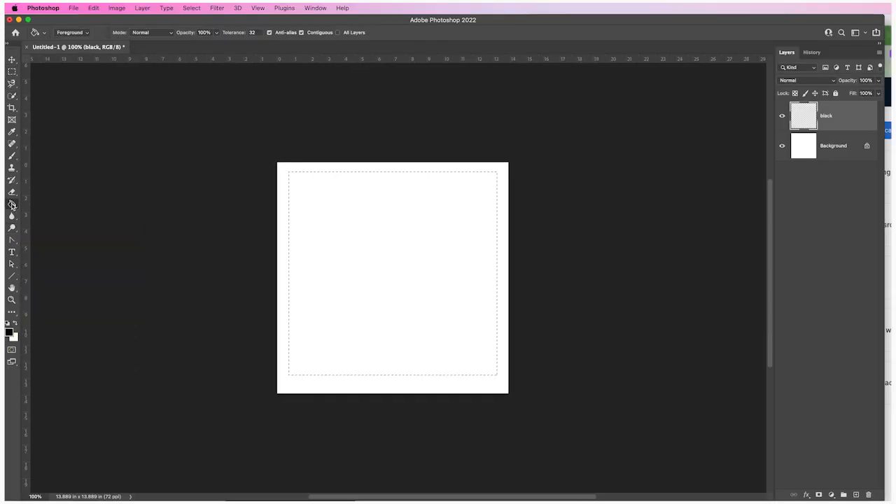
pyautogui.click(355, 229)
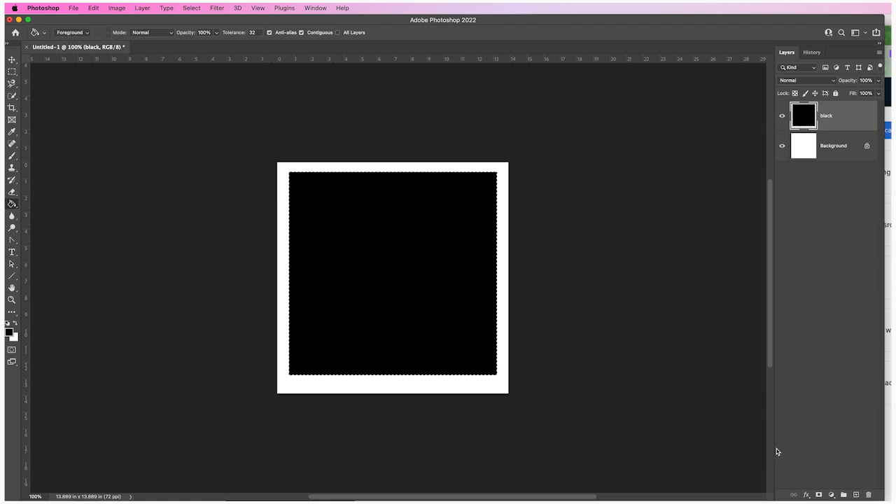
# Add another new layer above the black layer and rename it "red".
pyautogui.click(142, 8)
pyautogui.moveTo(145, 20)
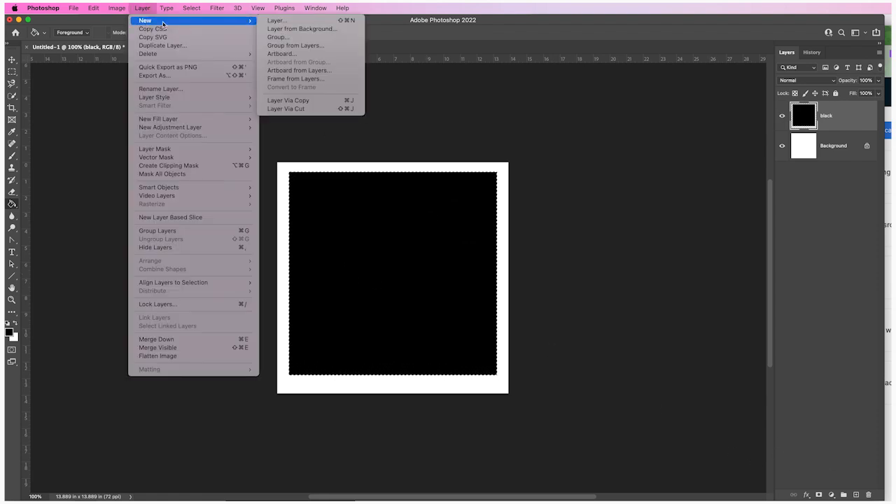
pyautogui.click(280, 22)
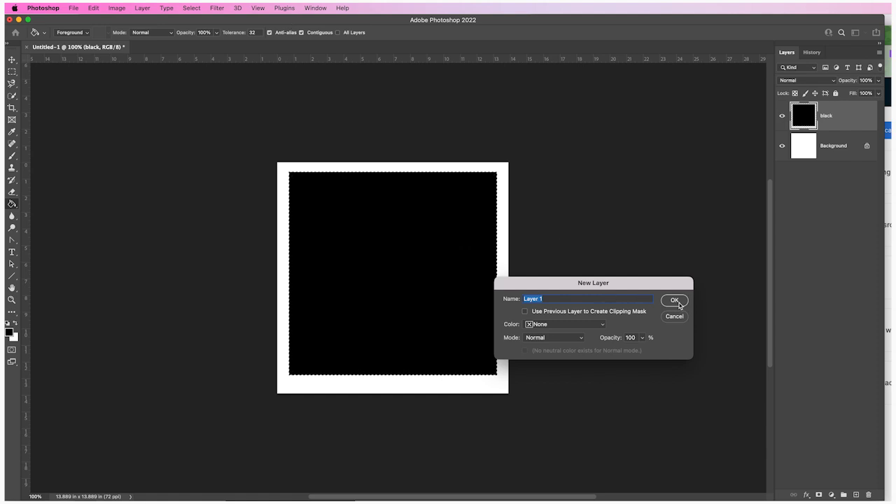
pyautogui.click(674, 300)
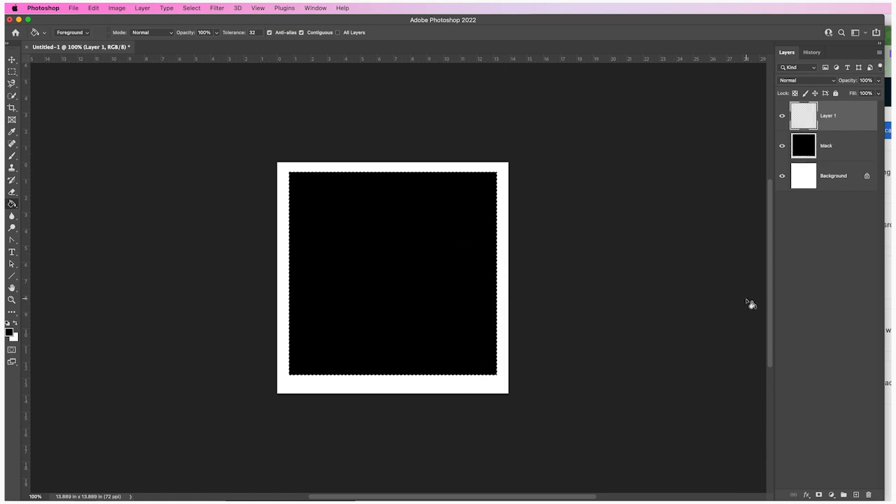
pyautogui.doubleClick(828, 116)
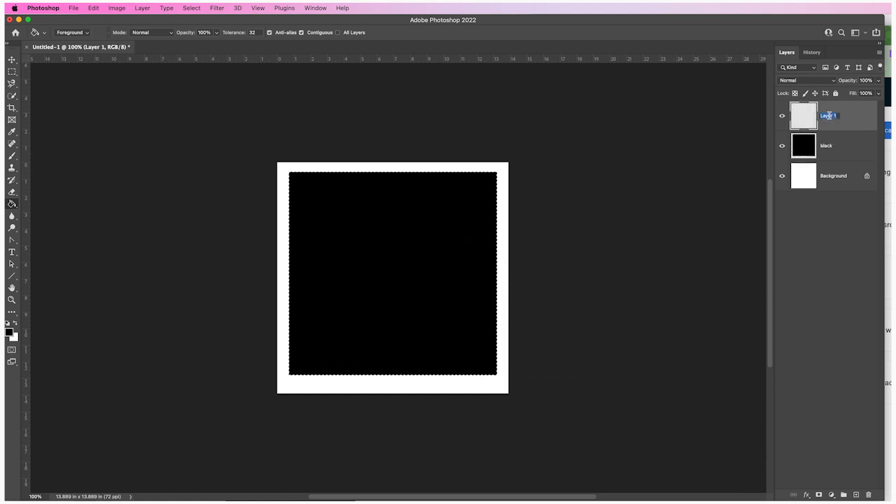
pyautogui.write('red')
pyautogui.press('Return')
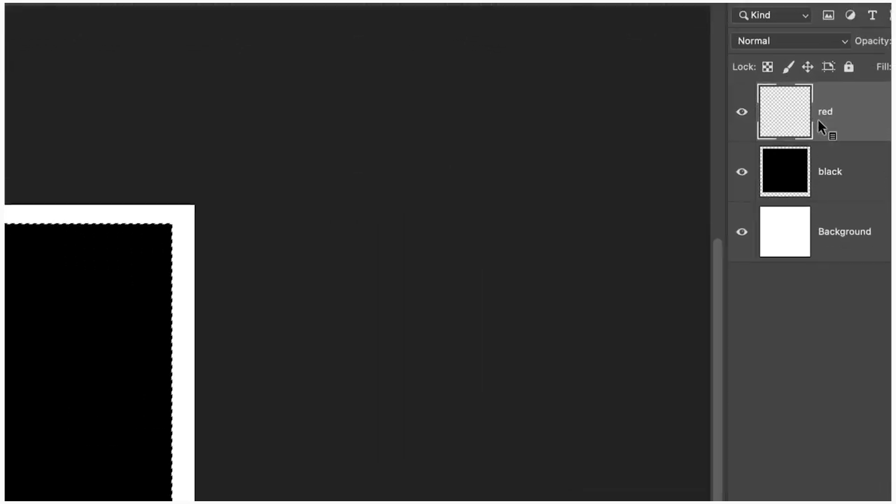
pyautogui.doubleClick(827, 119)
pyautogui.write('red')
pyautogui.press('Return')
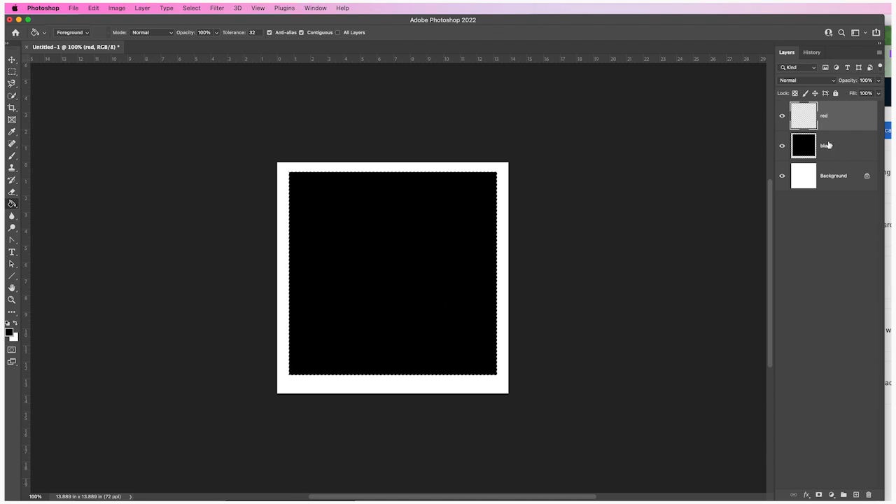
# Move the black layer above the red layer and fill the selected area on the red layer with bright red.
pyautogui.moveTo(832, 146); pyautogui.dragTo(831, 114)
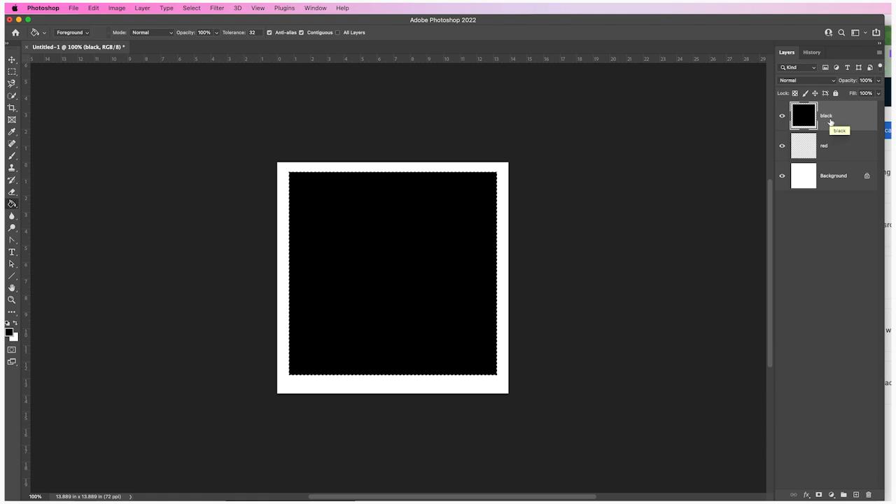
pyautogui.click(834, 153)
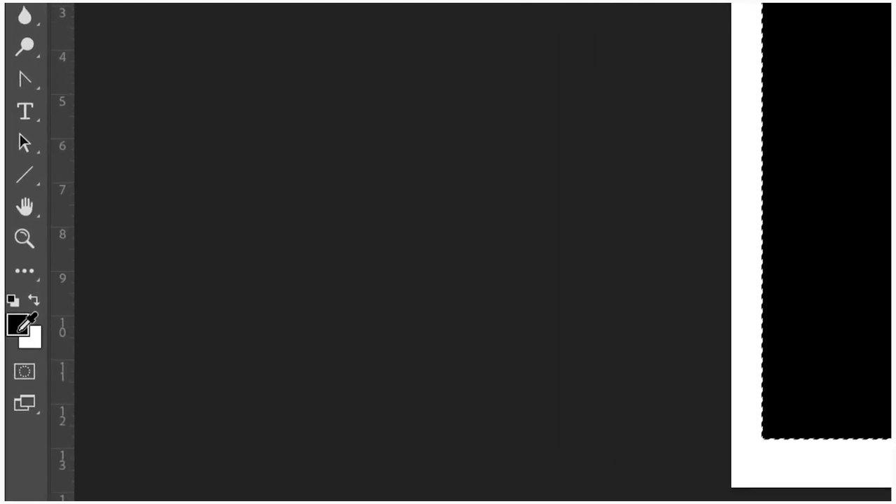
pyautogui.click(19, 326)
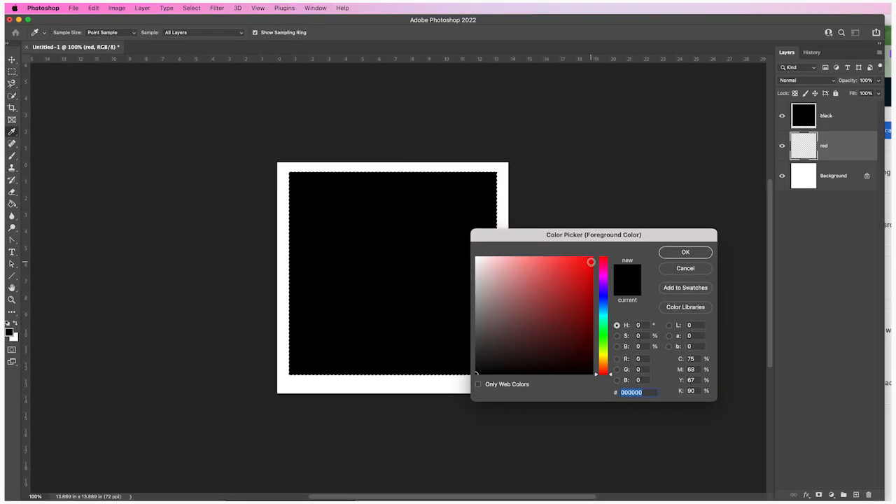
pyautogui.click(591, 262)
pyautogui.click(676, 255)
pyautogui.press('g')
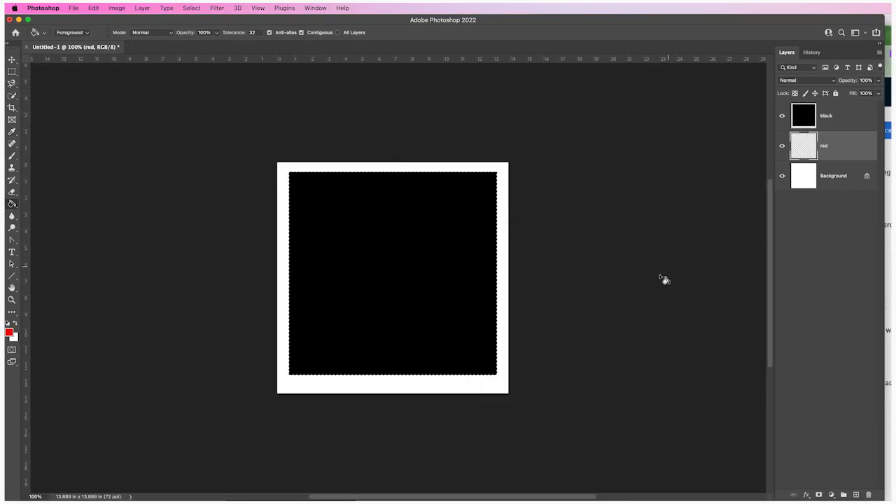
pyautogui.click(374, 229)
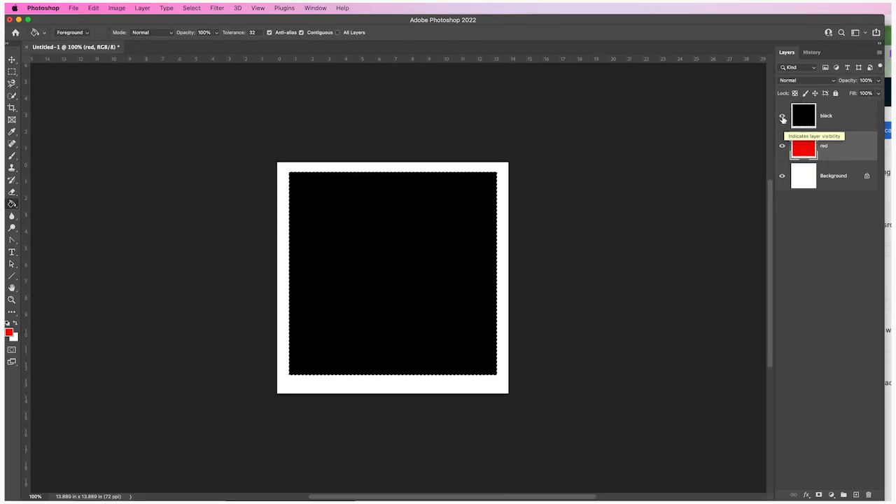
# Hide and show the black layer again to check the fill on the red layer beneath it.
pyautogui.click(782, 117)
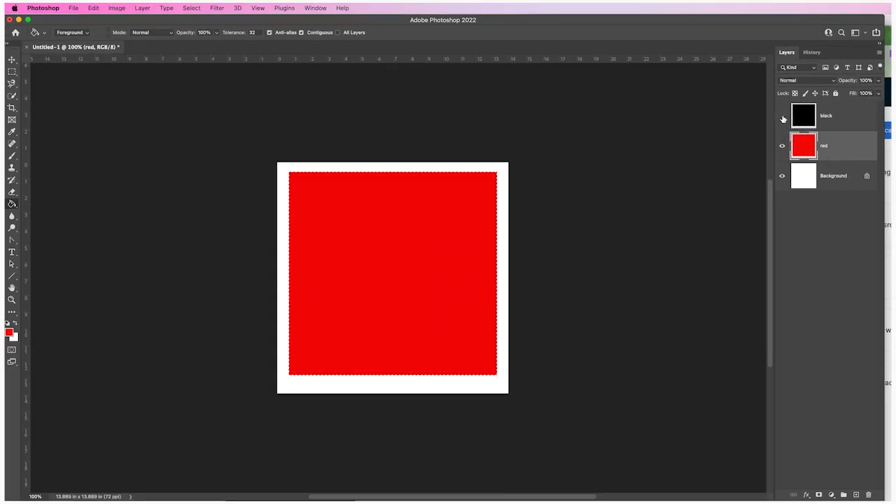
pyautogui.click(782, 117)
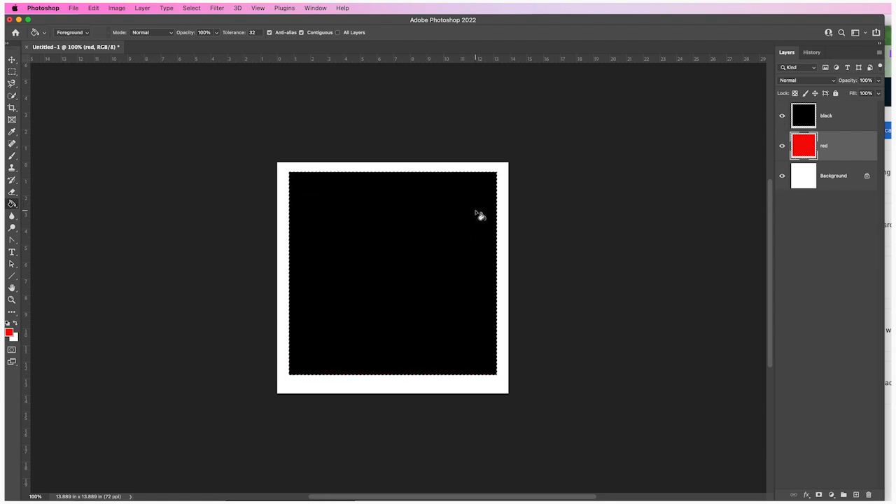
# Clear the marquee selection and make the black layer active.
pyautogui.hscroll(-1, 209, 159)
pyautogui.click(192, 8)
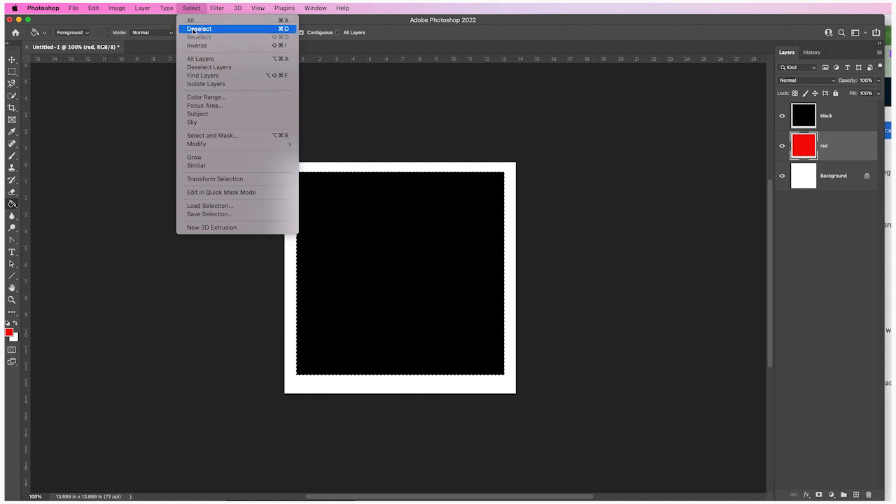
pyautogui.click(194, 30)
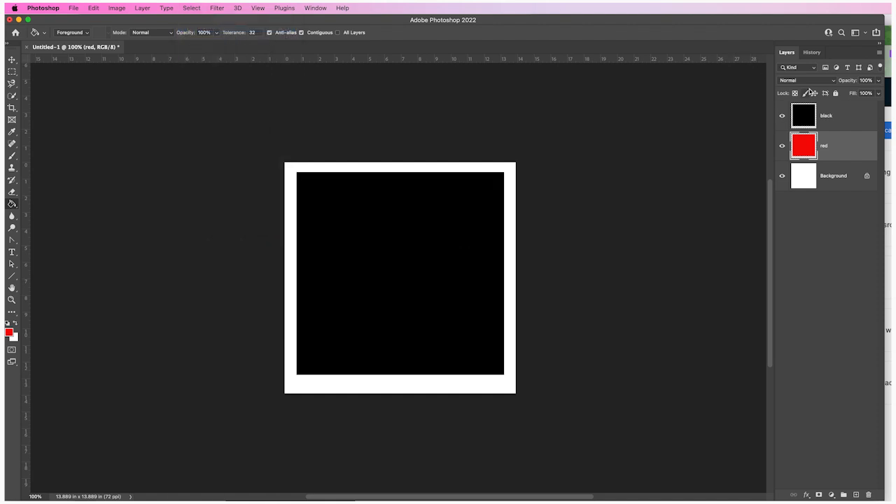
pyautogui.click(835, 120)
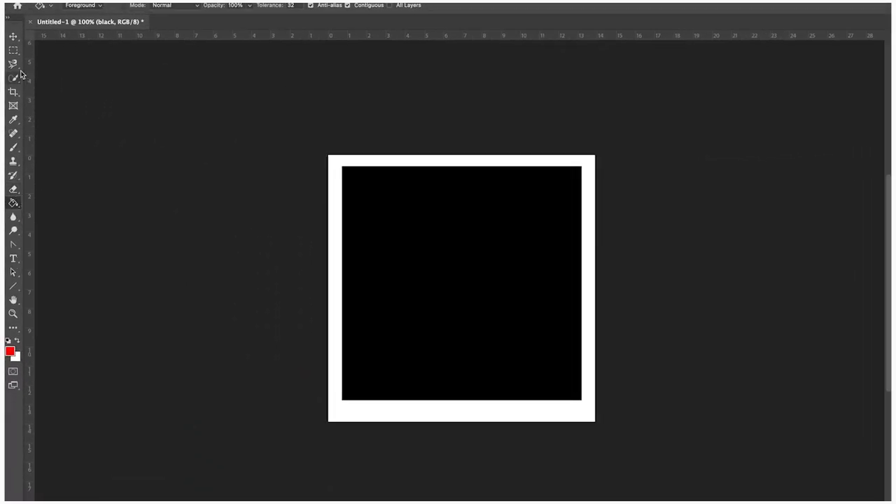
# Erase a long wavy stroke through the black square with the Eraser tool at size 75.
pyautogui.click(13, 190)
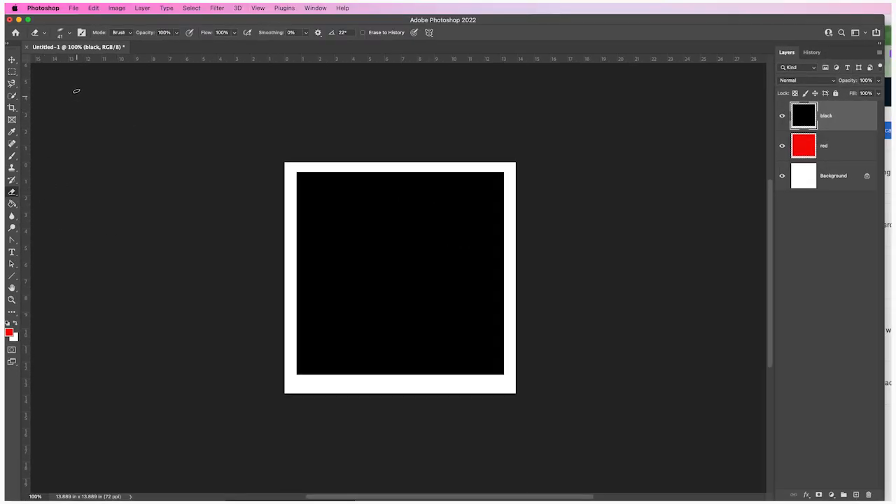
pyautogui.click(62, 32)
pyautogui.moveTo(72, 63); pyautogui.dragTo(77, 64)
pyautogui.click(440, 108)
pyautogui.moveTo(310, 186)
pyautogui.mouseDown()
pyautogui.moveTo(337, 238)
pyautogui.moveTo(387, 192)
pyautogui.moveTo(407, 241)
pyautogui.moveTo(424, 244)
pyautogui.moveTo(460, 197)
pyautogui.moveTo(478, 206)
pyautogui.moveTo(490, 291)
pyautogui.moveTo(487, 307)
pyautogui.moveTo(421, 285)
pyautogui.moveTo(372, 317)
pyautogui.moveTo(338, 276)
pyautogui.moveTo(302, 301)
pyautogui.mouseUp()
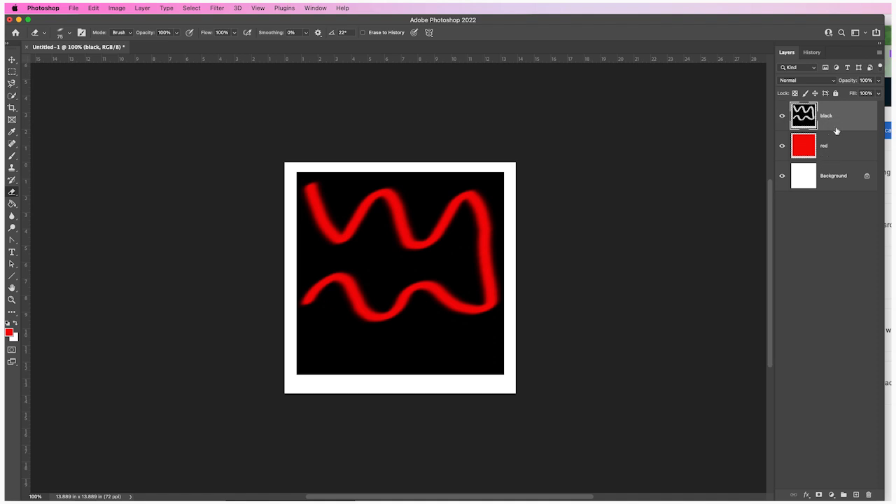
# Revert the document history to the state before the wavy eraser stroke and return to the layer list.
pyautogui.click(813, 54)
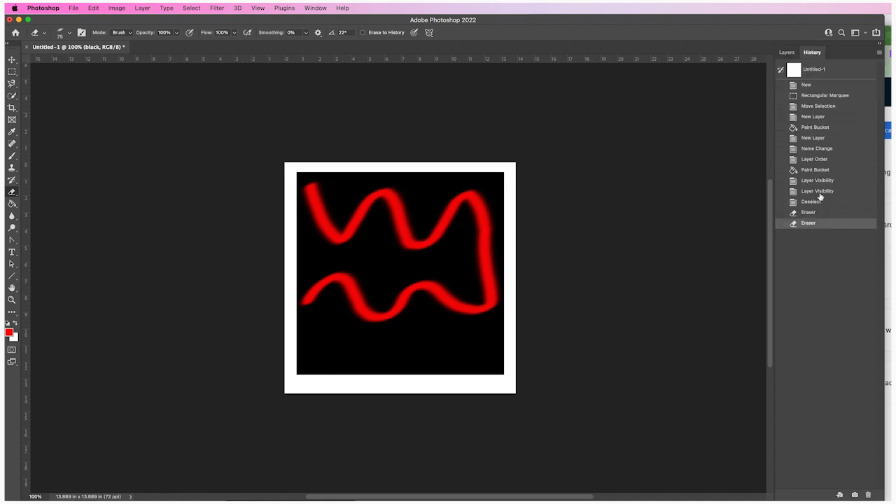
pyautogui.click(808, 212)
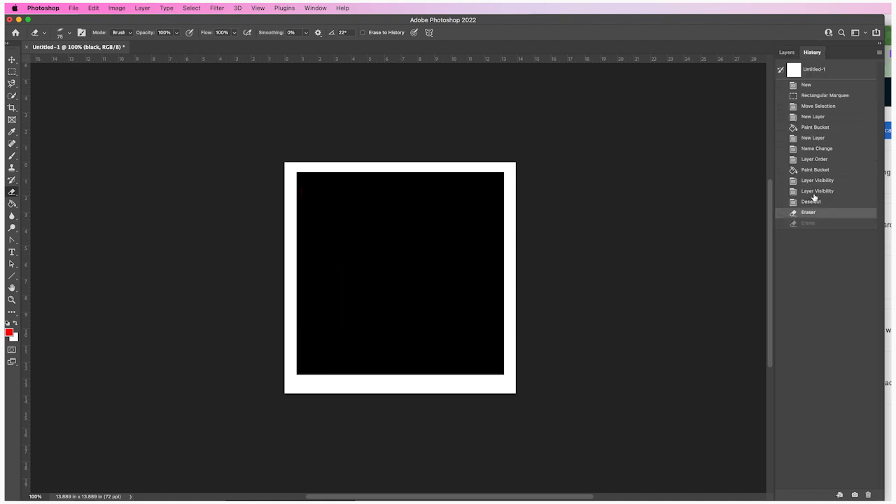
pyautogui.click(787, 52)
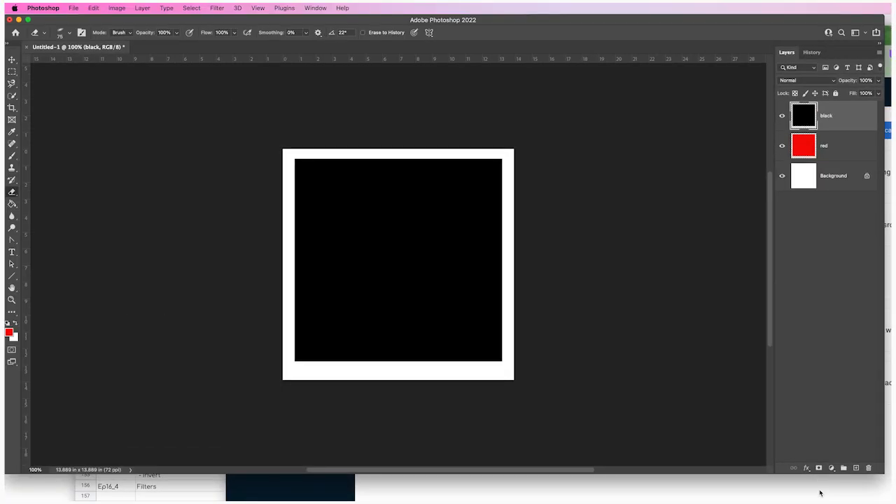
# Add a layer mask to the black layer and make the mask, not the layer image, the editing target.
pyautogui.click(819, 468)
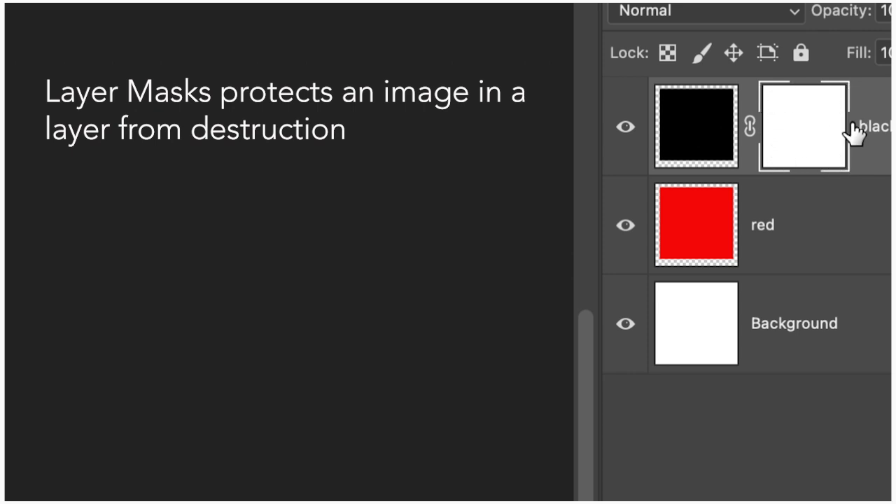
pyautogui.click(687, 126)
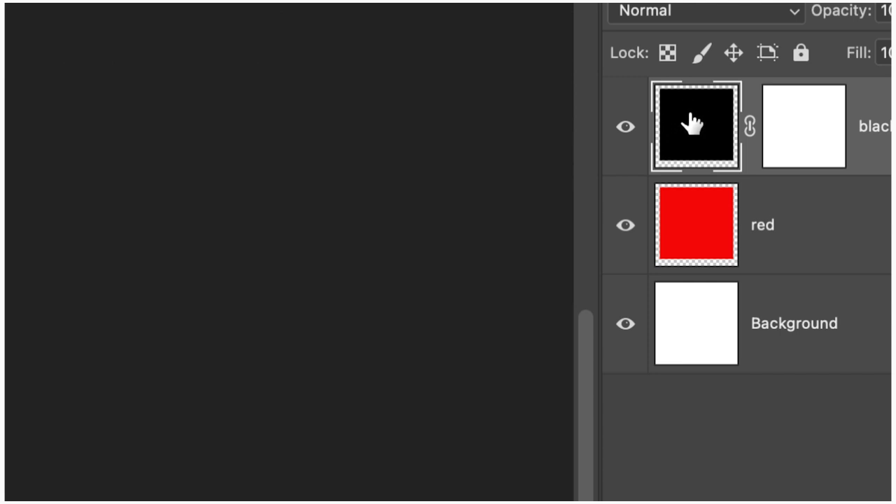
pyautogui.click(806, 116)
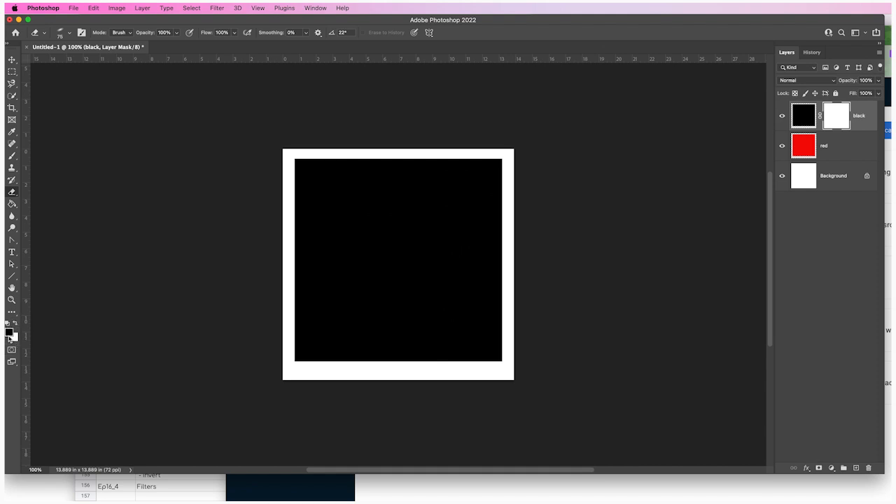
# Paint a black zigzag on the black layer's mask with the size 70 Brush tool to reveal the red layer beneath.
pyautogui.scroll(-1, 668, 300)
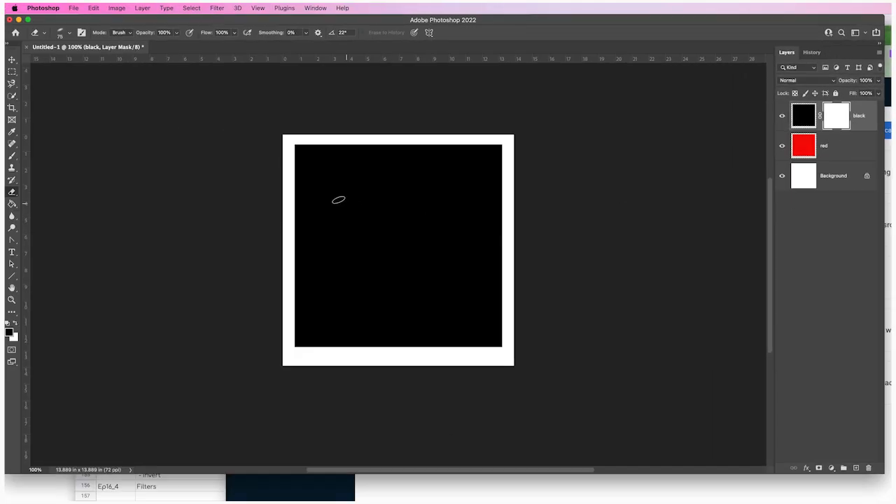
pyautogui.click(10, 158)
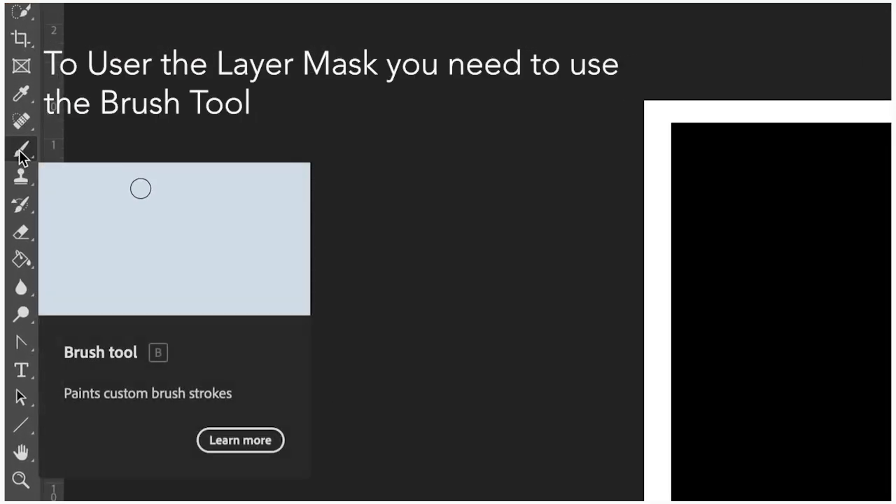
pyautogui.scroll(10, 18, 151)
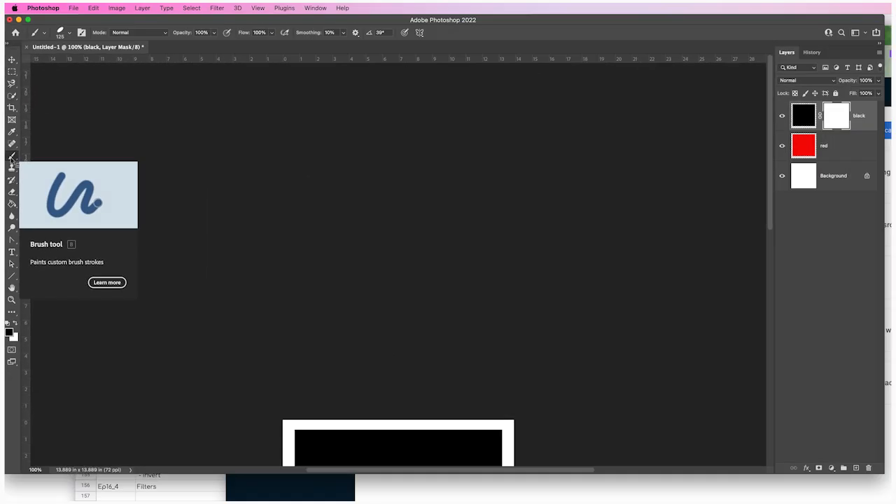
pyautogui.scroll(-10, 18, 152)
pyautogui.scroll(-4, 12, 160)
pyautogui.scroll(3, 12, 159)
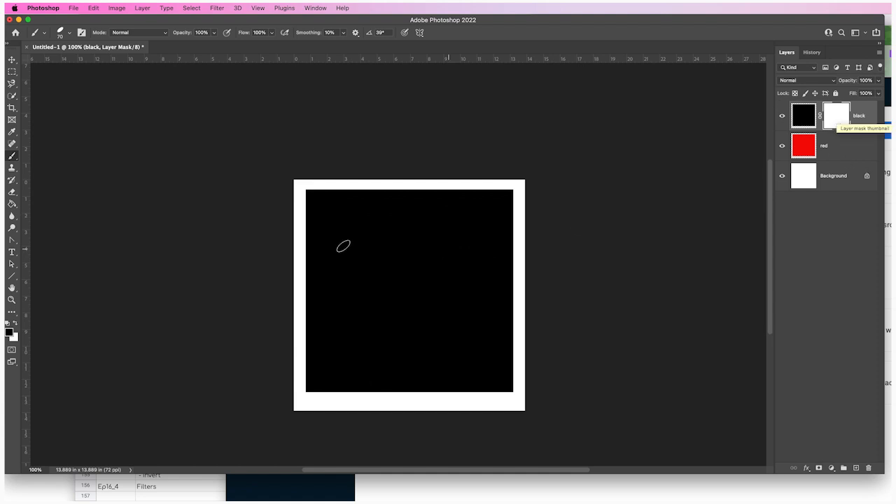
pyautogui.moveTo(324, 202)
pyautogui.mouseDown()
pyautogui.moveTo(336, 246)
pyautogui.moveTo(361, 260)
pyautogui.moveTo(380, 214)
pyautogui.moveTo(434, 268)
pyautogui.moveTo(465, 219)
pyautogui.moveTo(494, 301)
pyautogui.moveTo(457, 368)
pyautogui.moveTo(441, 319)
pyautogui.moveTo(420, 340)
pyautogui.moveTo(371, 318)
pyautogui.moveTo(358, 342)
pyautogui.moveTo(332, 324)
pyautogui.moveTo(318, 360)
pyautogui.mouseUp()
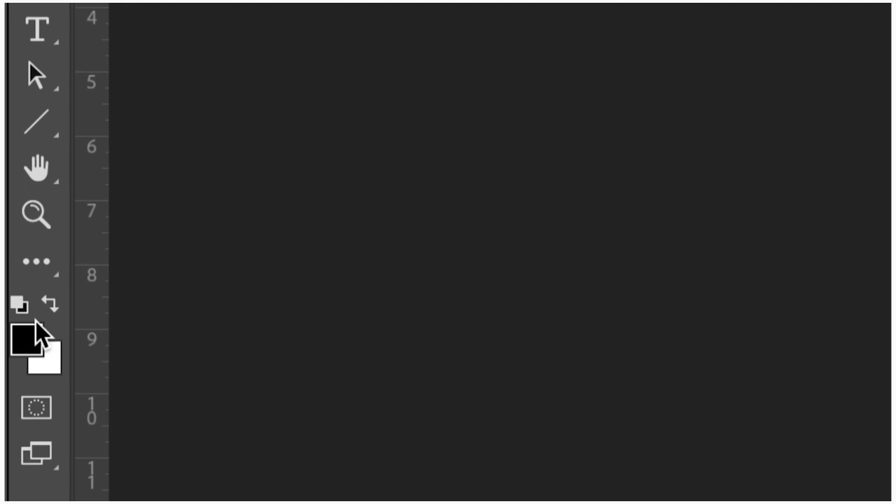
# Swap the foreground color to white and paint over the whole zigzag on the mask to restore the black square.
pyautogui.click(51, 304)
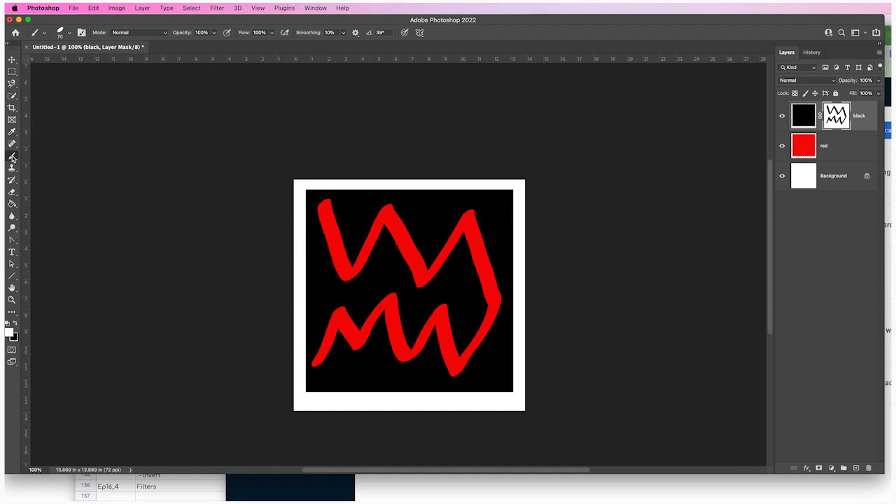
pyautogui.moveTo(321, 200); pyautogui.dragTo(343, 261)
pyautogui.moveTo(322, 224)
pyautogui.mouseDown()
pyautogui.moveTo(343, 279)
pyautogui.moveTo(388, 243)
pyautogui.moveTo(374, 222)
pyautogui.moveTo(389, 207)
pyautogui.moveTo(388, 225)
pyautogui.moveTo(380, 223)
pyautogui.moveTo(394, 237)
pyautogui.moveTo(421, 239)
pyautogui.moveTo(405, 249)
pyautogui.moveTo(412, 267)
pyautogui.moveTo(434, 265)
pyautogui.moveTo(424, 284)
pyautogui.moveTo(419, 265)
pyautogui.moveTo(430, 258)
pyautogui.moveTo(422, 249)
pyautogui.moveTo(475, 247)
pyautogui.moveTo(446, 232)
pyautogui.moveTo(436, 249)
pyautogui.moveTo(449, 216)
pyautogui.moveTo(462, 213)
pyautogui.moveTo(473, 219)
pyautogui.moveTo(490, 282)
pyautogui.moveTo(471, 262)
pyautogui.moveTo(490, 294)
pyautogui.moveTo(498, 287)
pyautogui.moveTo(490, 325)
pyautogui.moveTo(452, 379)
pyautogui.moveTo(486, 321)
pyautogui.moveTo(452, 375)
pyautogui.moveTo(443, 305)
pyautogui.moveTo(425, 324)
pyautogui.moveTo(443, 359)
pyautogui.moveTo(412, 330)
pyautogui.moveTo(412, 349)
pyautogui.moveTo(398, 344)
pyautogui.moveTo(396, 310)
pyautogui.moveTo(388, 332)
pyautogui.moveTo(376, 322)
pyautogui.moveTo(366, 346)
pyautogui.moveTo(354, 343)
pyautogui.moveTo(338, 314)
pyautogui.moveTo(315, 342)
pyautogui.moveTo(314, 361)
pyautogui.moveTo(325, 339)
pyautogui.mouseUp()
pyautogui.moveTo(317, 366)
pyautogui.mouseDown()
pyautogui.moveTo(353, 340)
pyautogui.moveTo(360, 348)
pyautogui.moveTo(349, 310)
pyautogui.moveTo(394, 313)
pyautogui.moveTo(383, 325)
pyautogui.moveTo(418, 343)
pyautogui.moveTo(384, 291)
pyautogui.mouseUp()
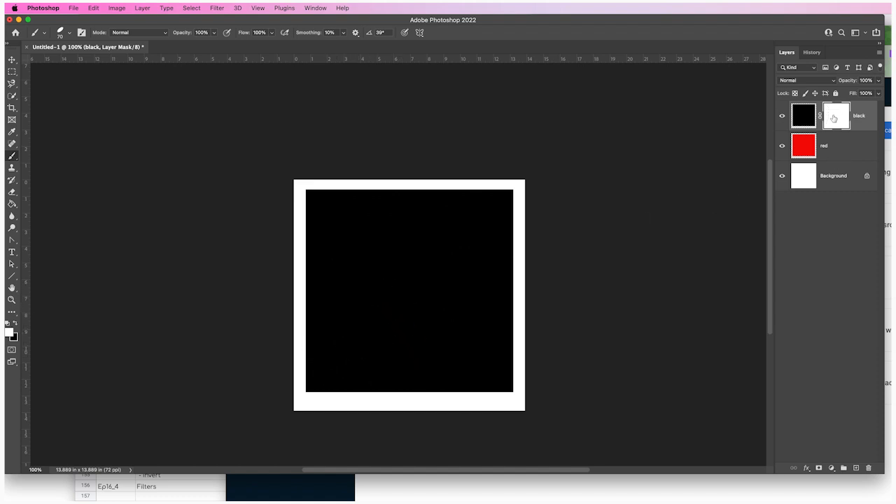